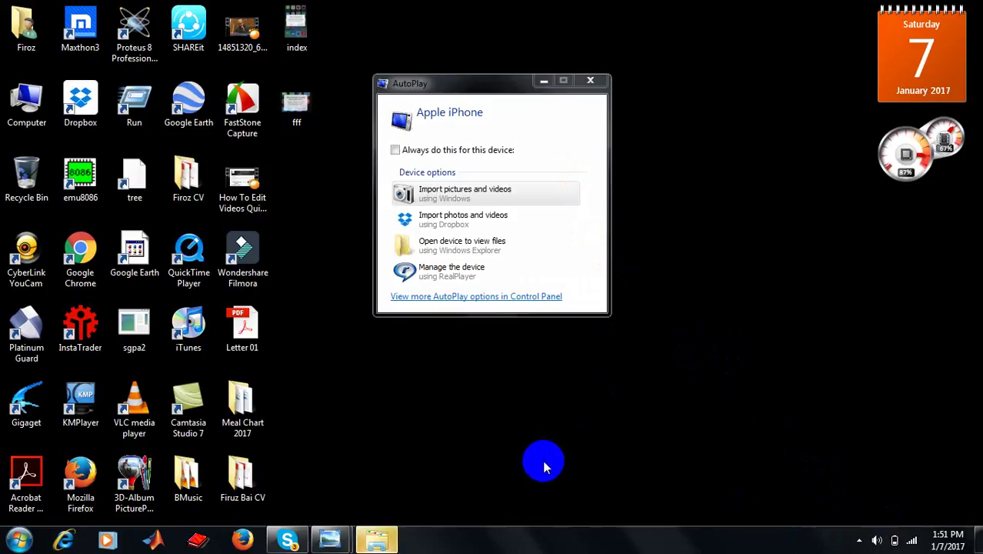
- Close the Apple iPhone AutoPlay prompt with its X button, leaving the desktop clear
left_click(591, 82)
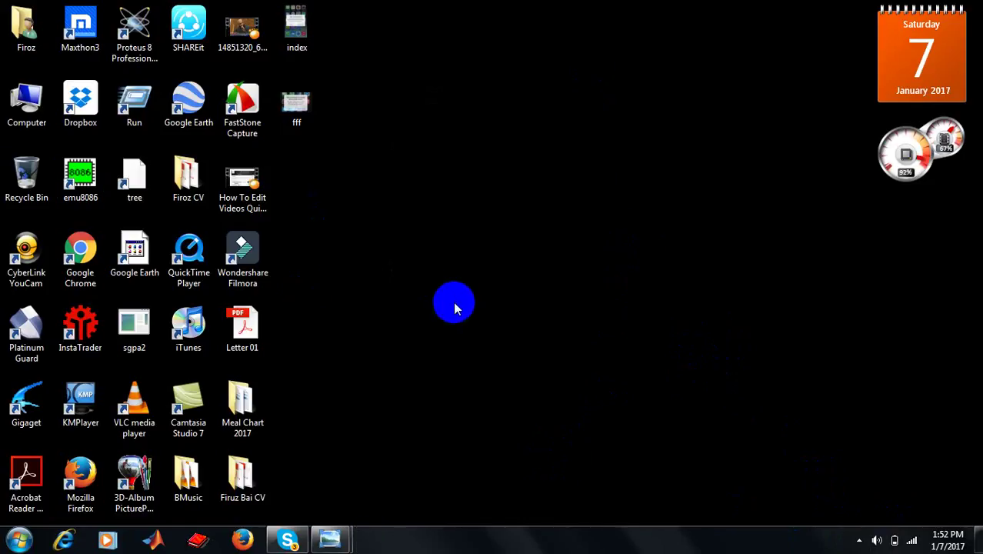
left_click(30, 110)
double_click(31, 110)
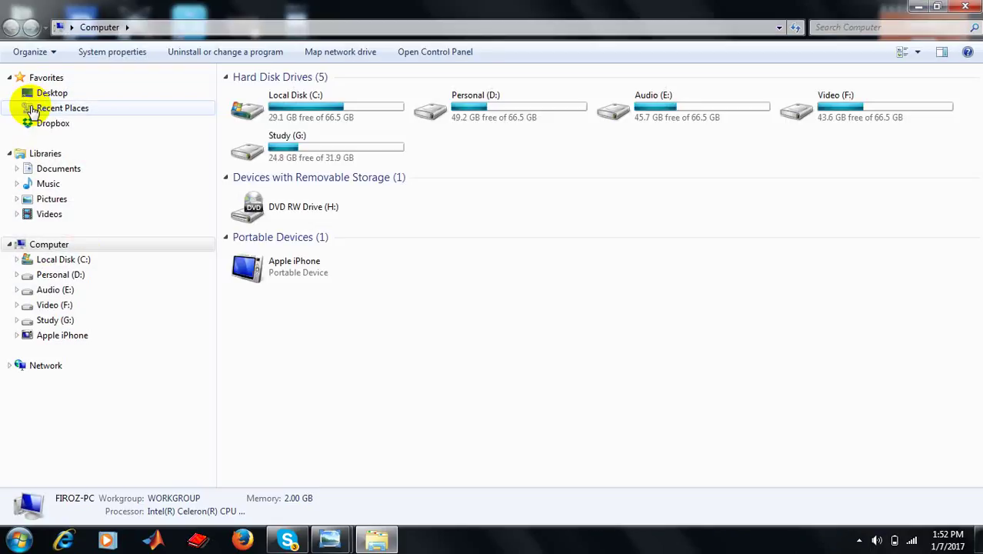
left_click(75, 341)
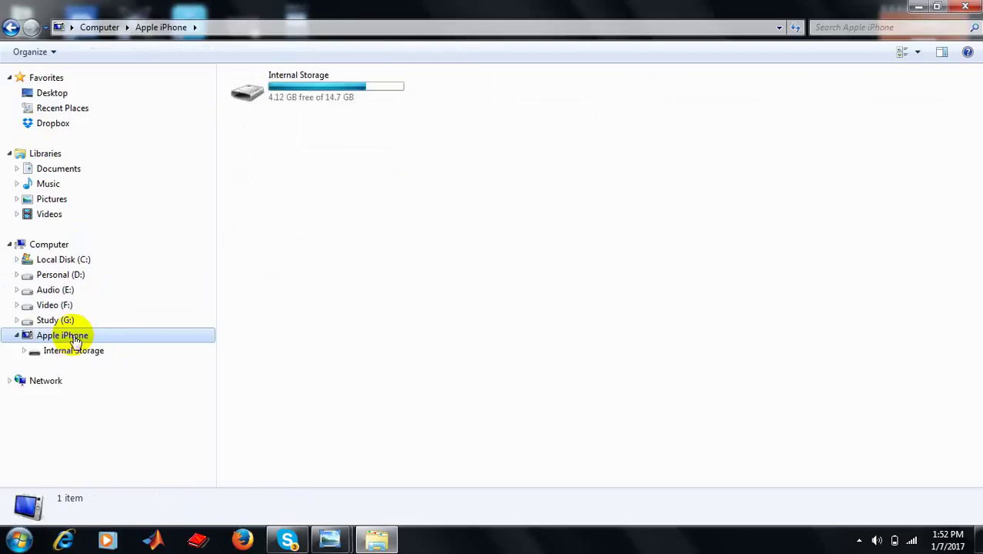
left_click(281, 91)
double_click(282, 91)
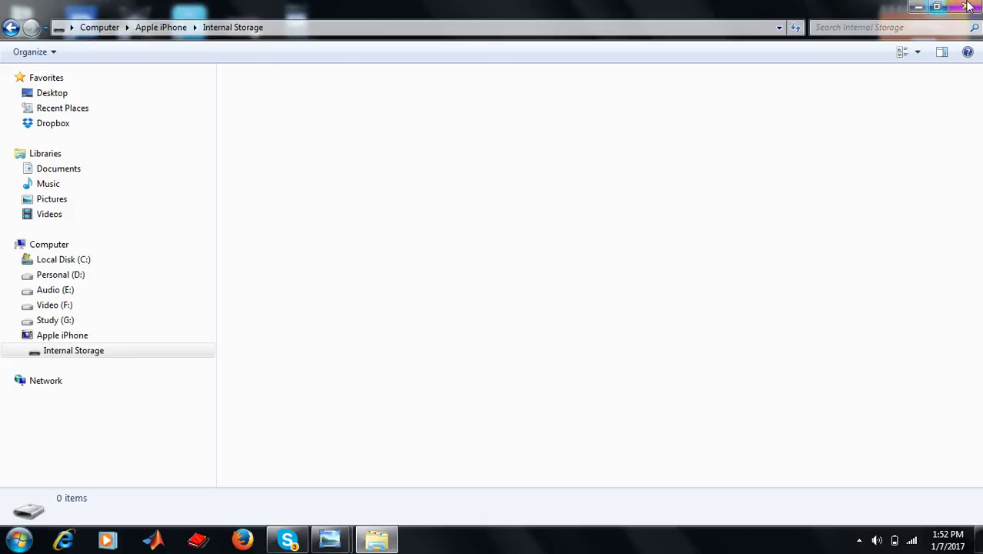
left_click(11, 27)
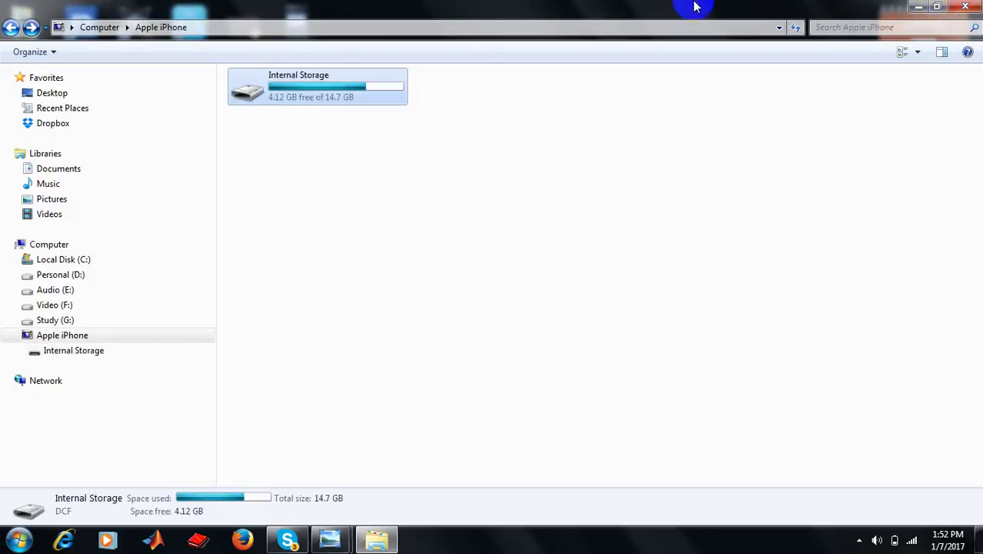
left_click(918, 6)
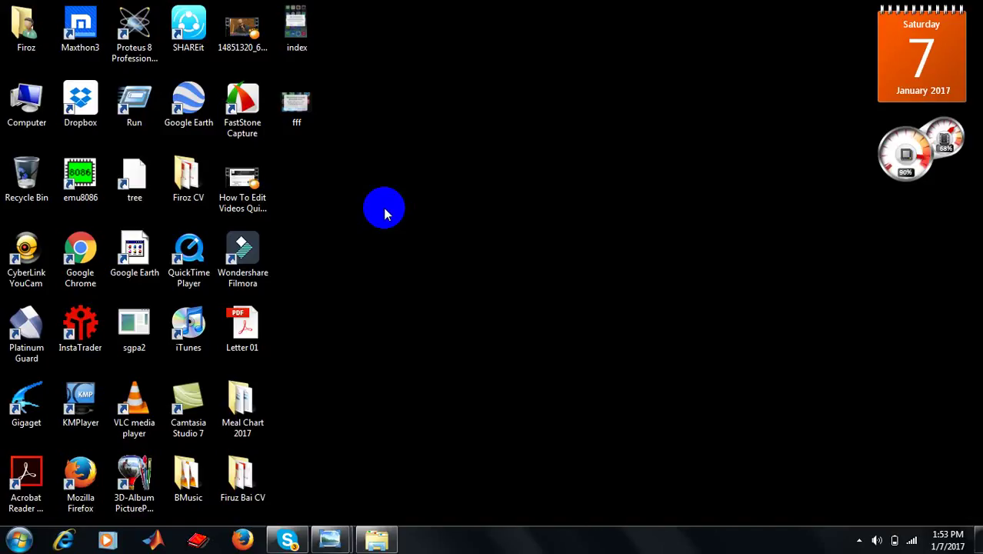
- Open the System page from the Computer desktop icon's Properties
right_click(37, 106)
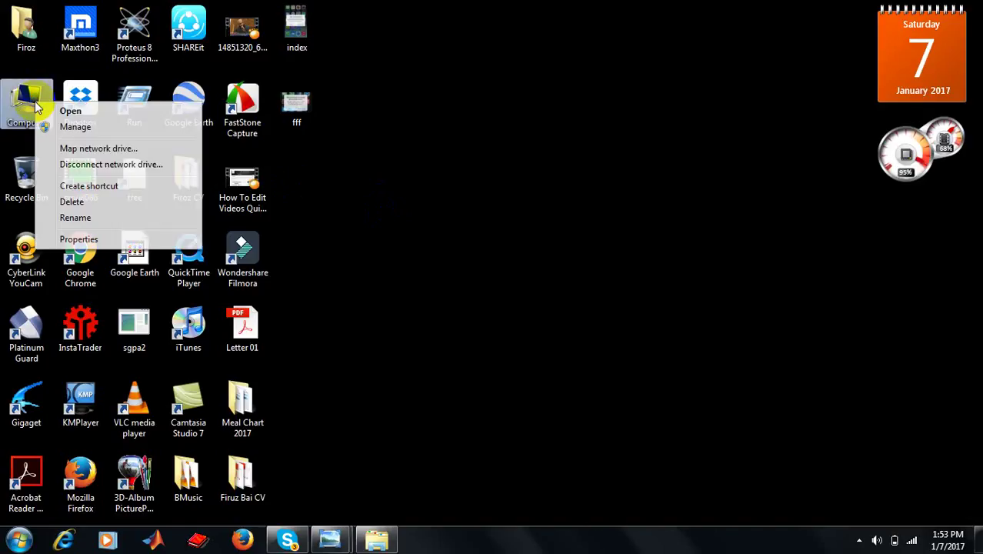
left_click(91, 240)
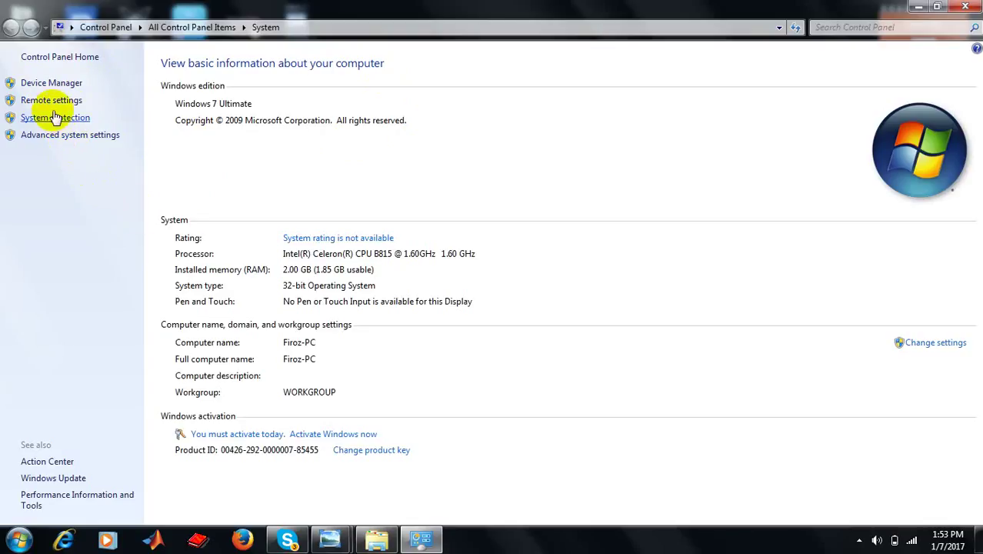
- In Device Manager, expand Portable Devices and bring up the Apple iPhone's context menu
left_click(47, 83)
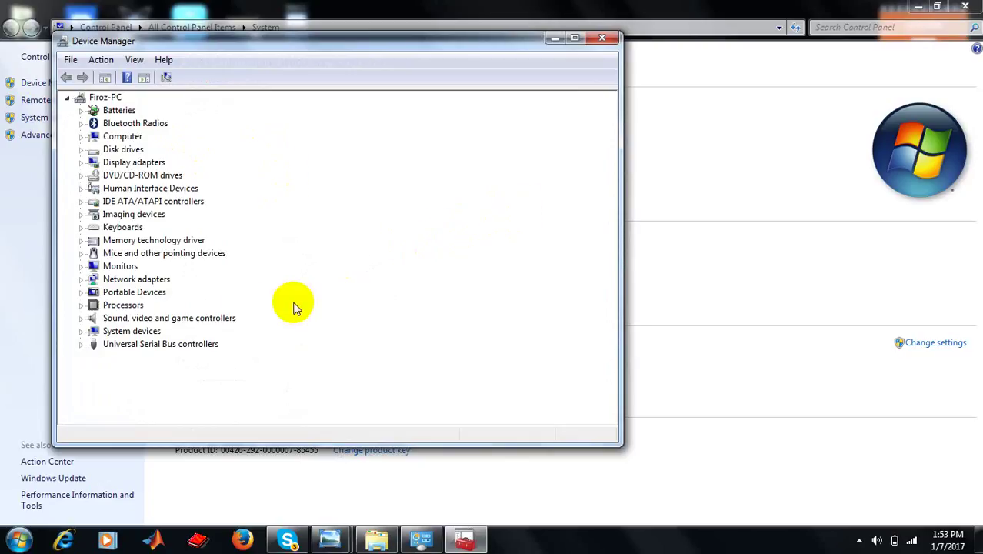
left_click(80, 293)
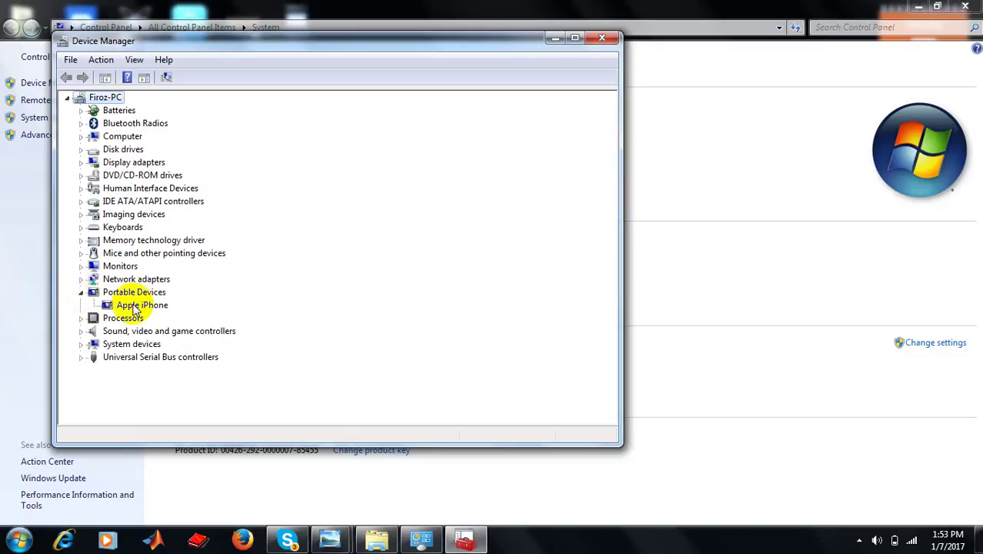
left_click(136, 307)
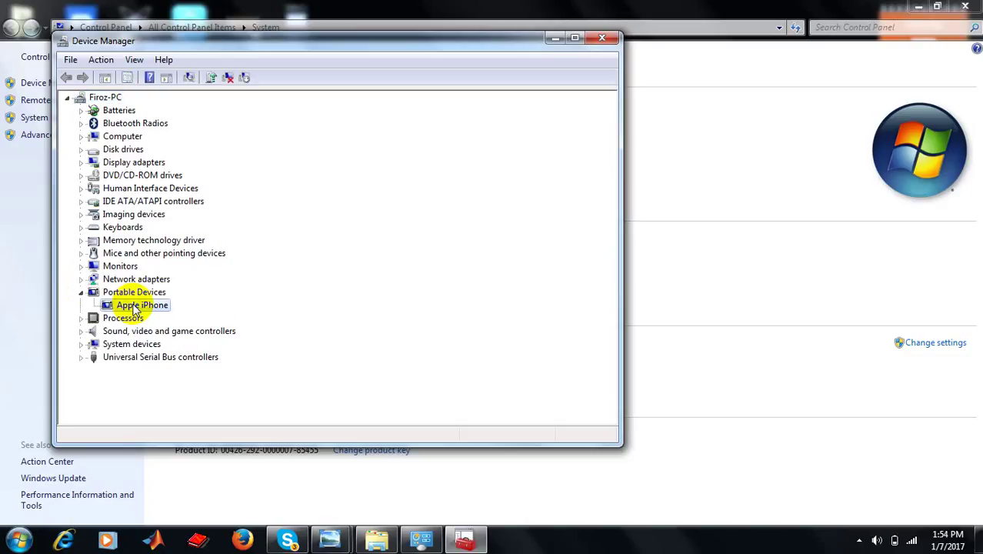
right_click(135, 307)
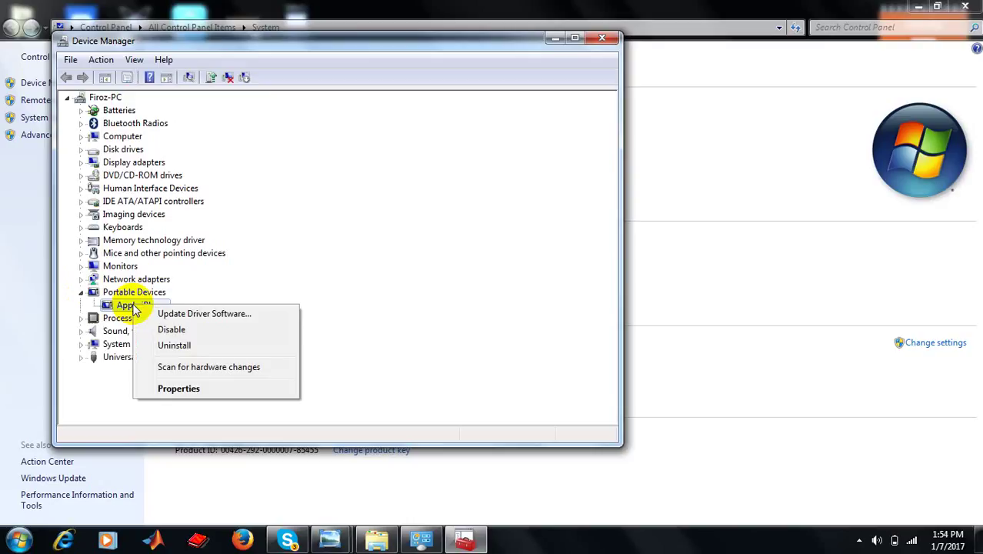
- Update the Apple iPhone driver by automatic search, close the result, and minimize Device Manager
left_click(182, 316)
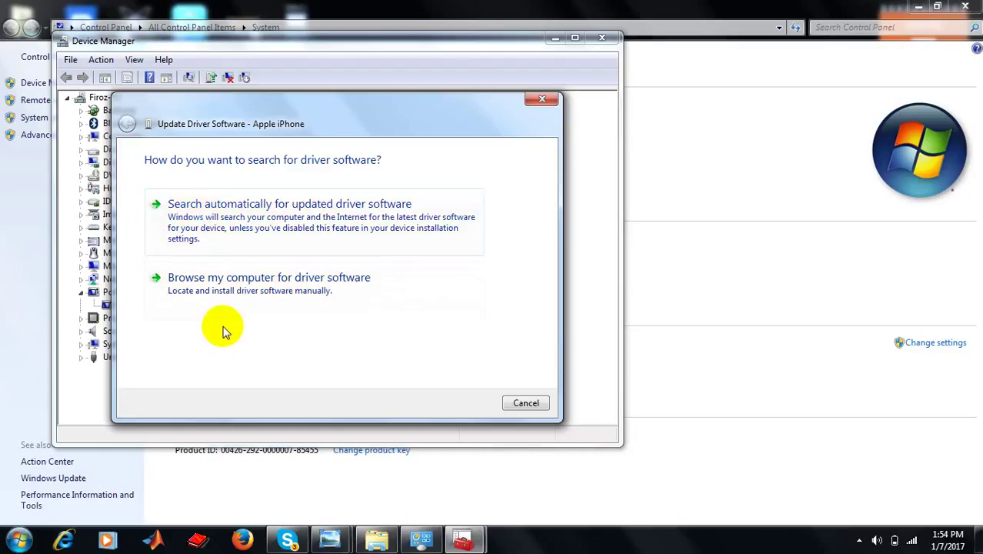
left_click(204, 219)
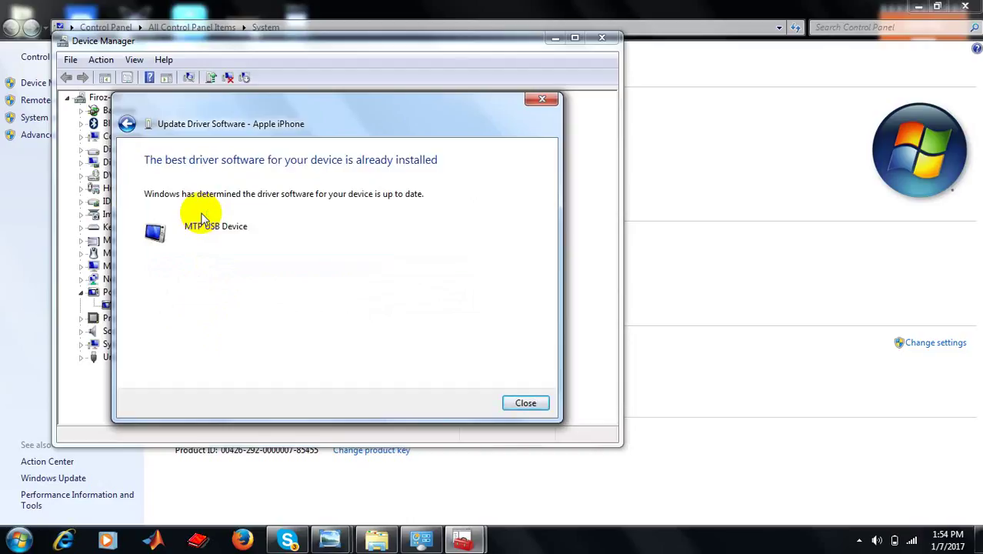
left_click(537, 101)
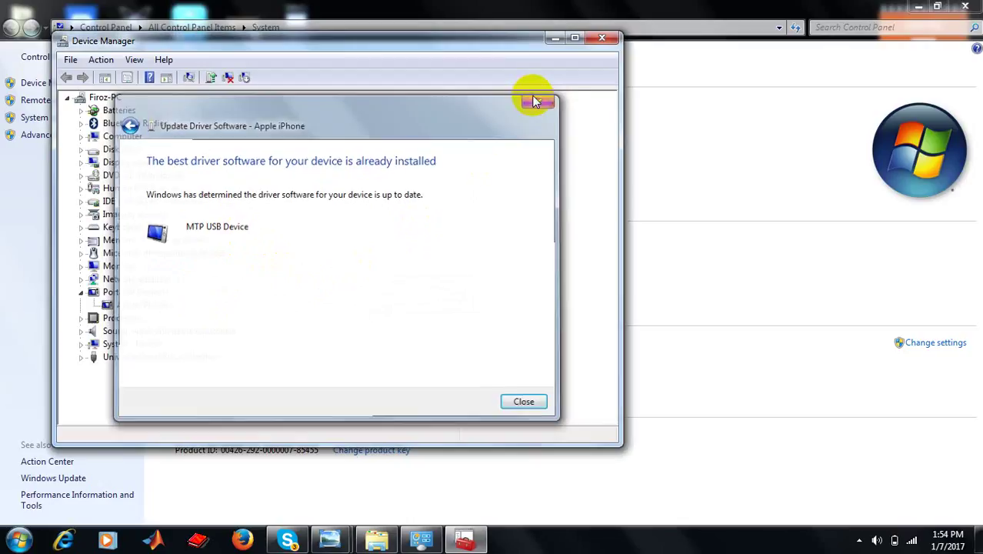
left_click(554, 37)
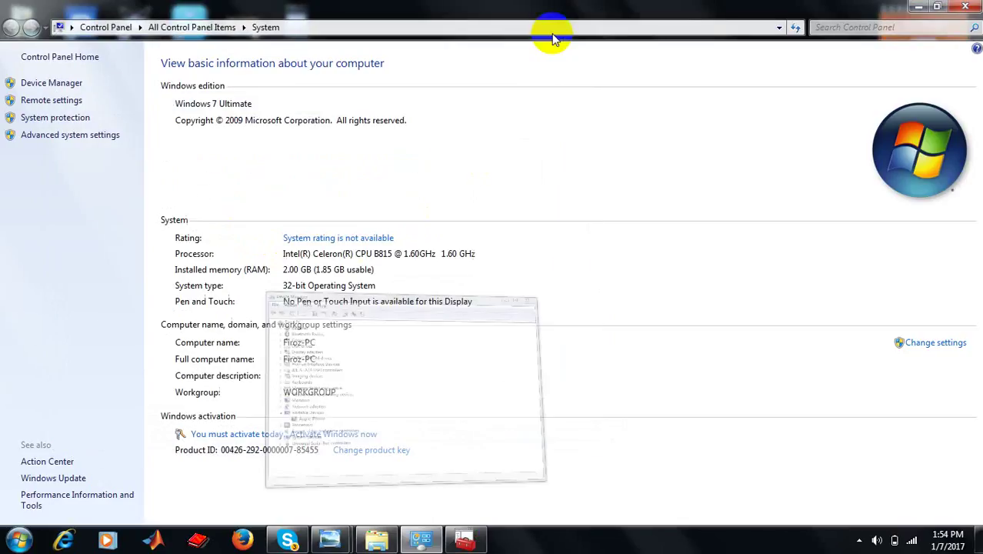
- View the index and fff screenshots in Photo Viewer, pointing out Allow, then close them
left_click(918, 6)
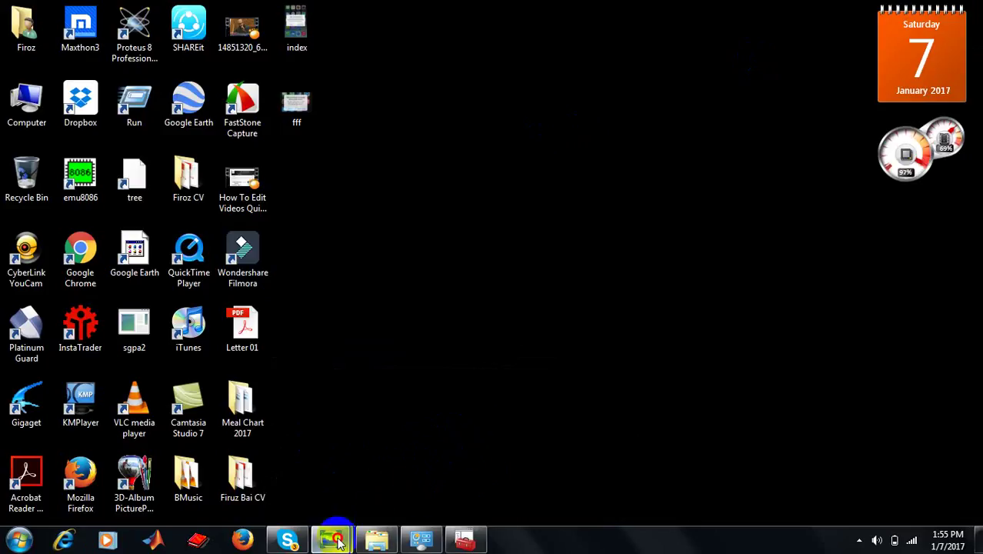
mouse_move(332, 541)
left_click(289, 491)
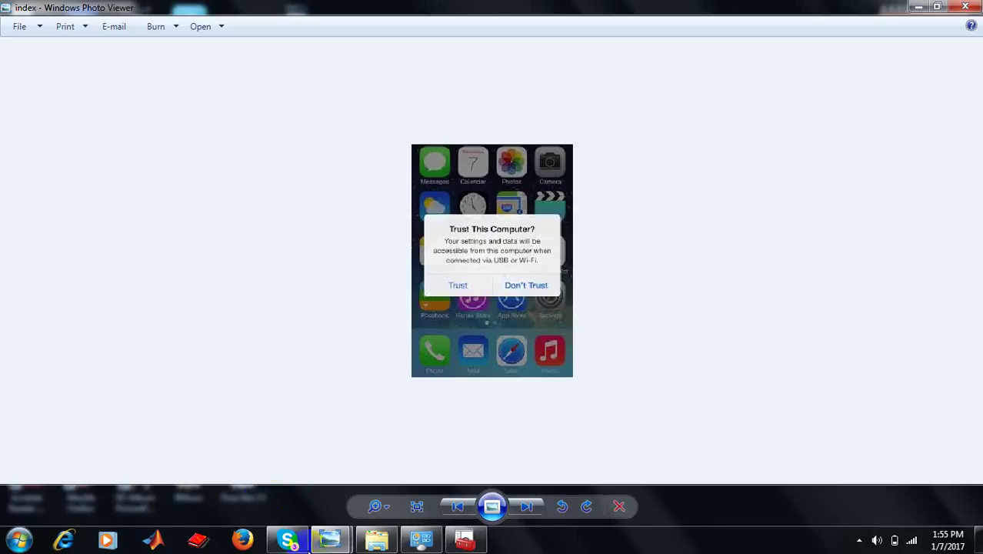
left_click(328, 541)
left_click(385, 465)
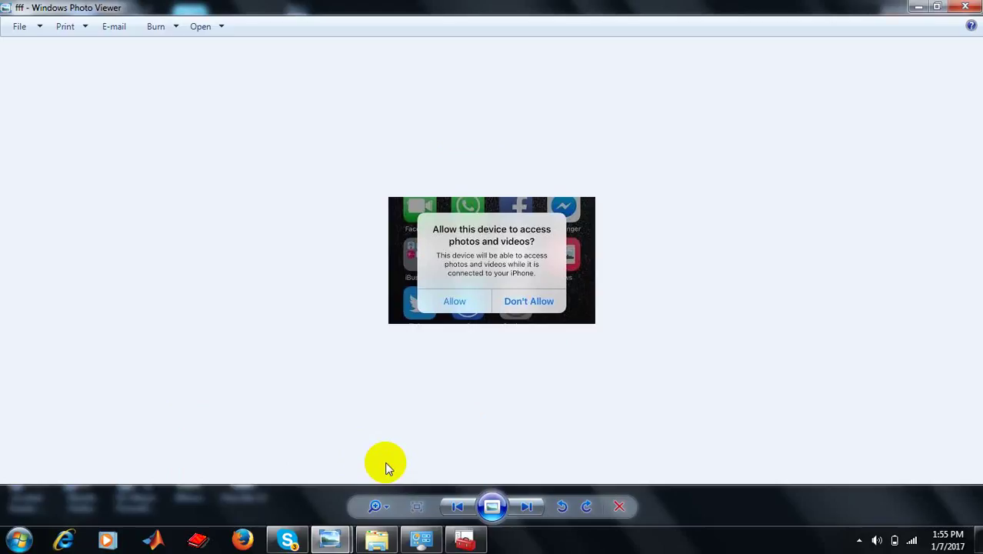
left_click(468, 299)
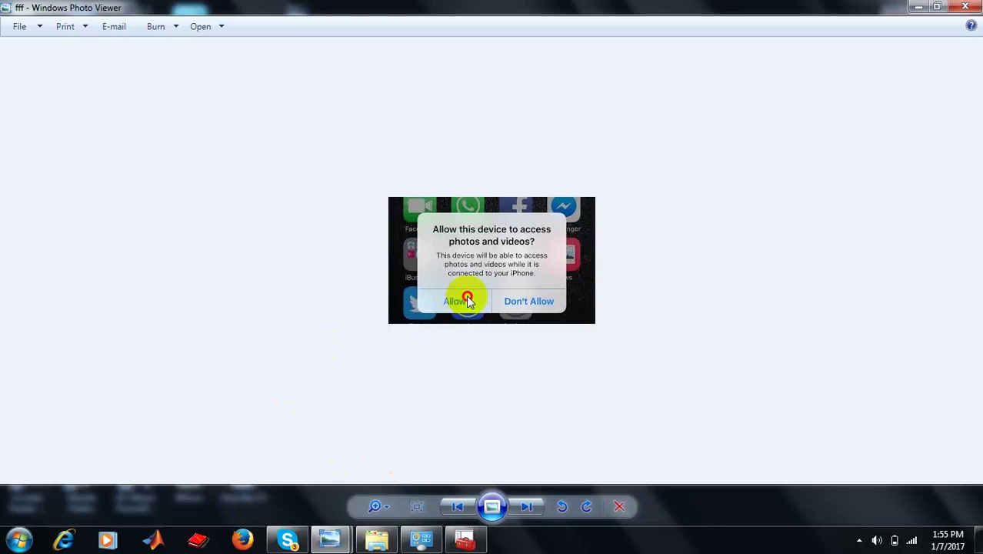
scroll(971, 7, "down", 1)
left_click(971, 7)
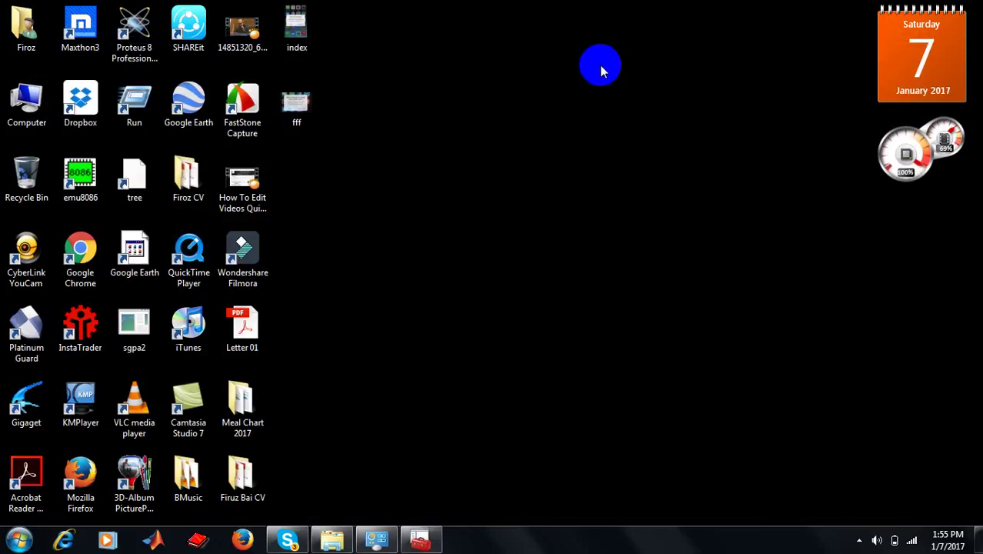
- Browse Computer > Apple iPhone > Internal Storage > DCIM > 100APPLE in Explorer
double_click(24, 104)
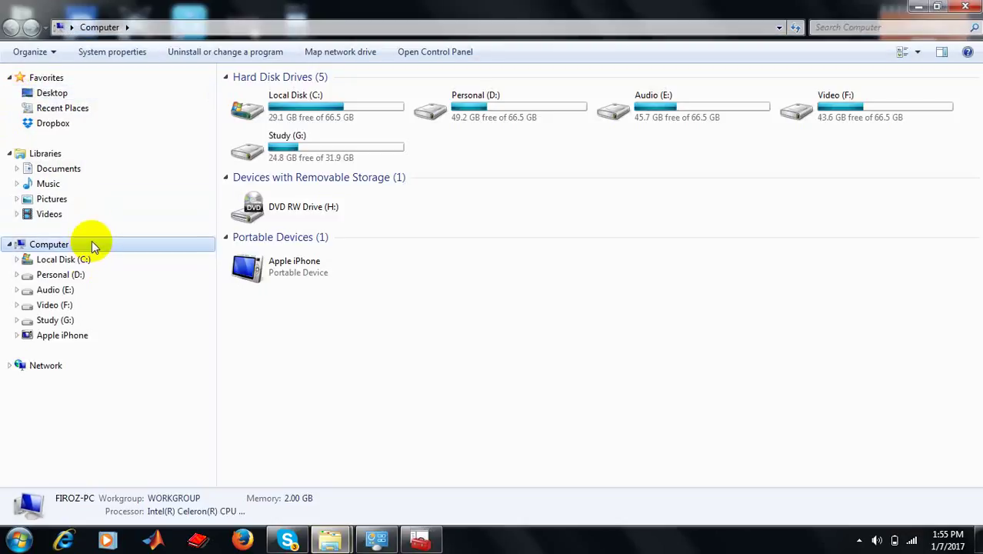
left_click(81, 341)
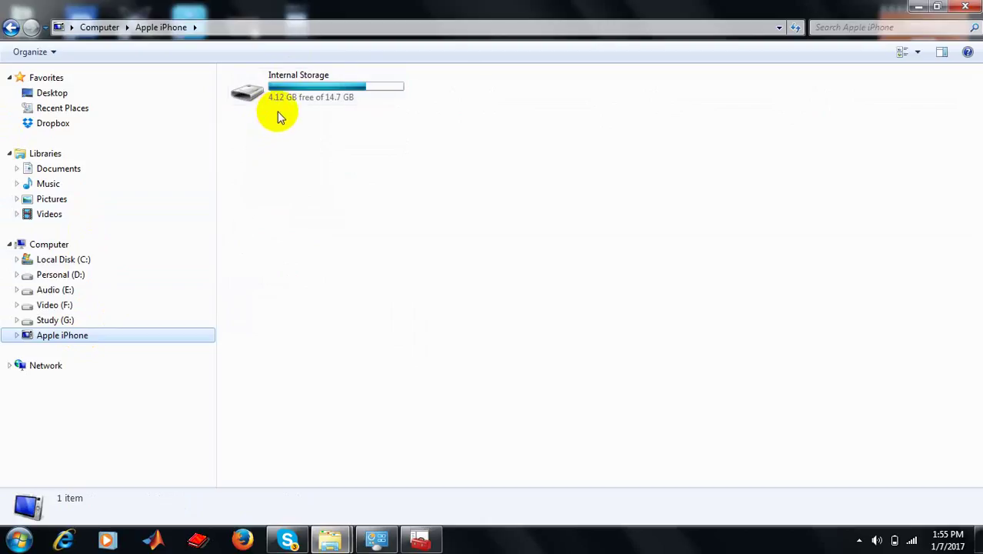
double_click(285, 98)
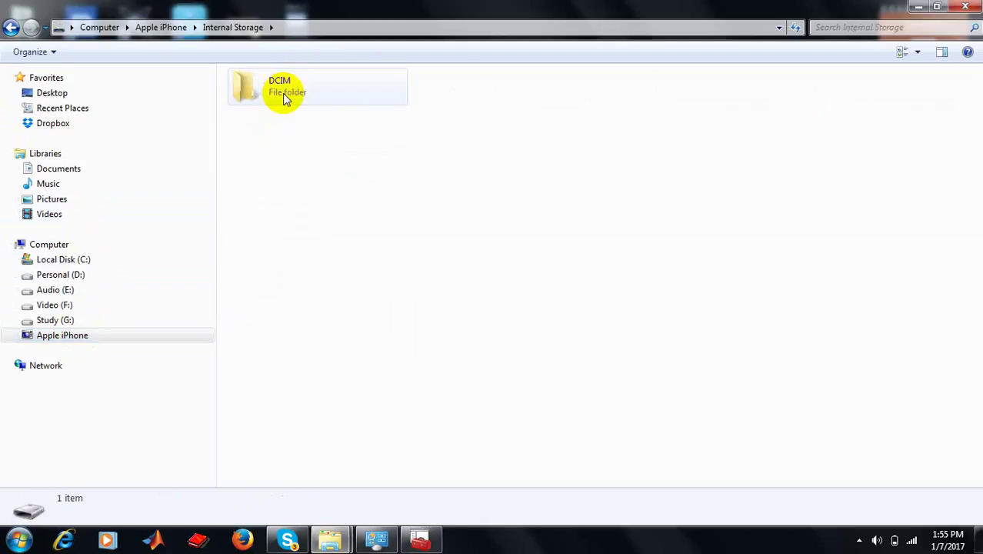
double_click(285, 99)
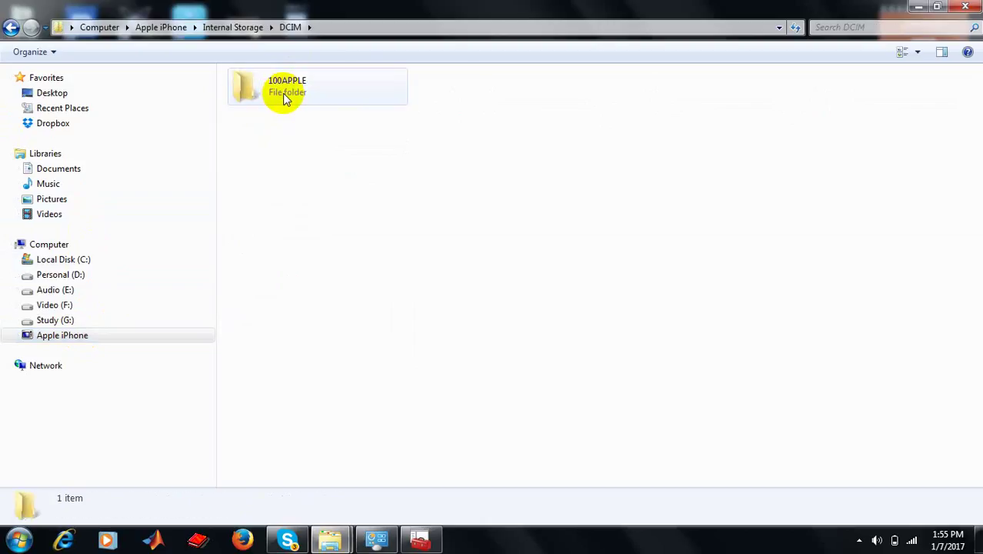
double_click(285, 98)
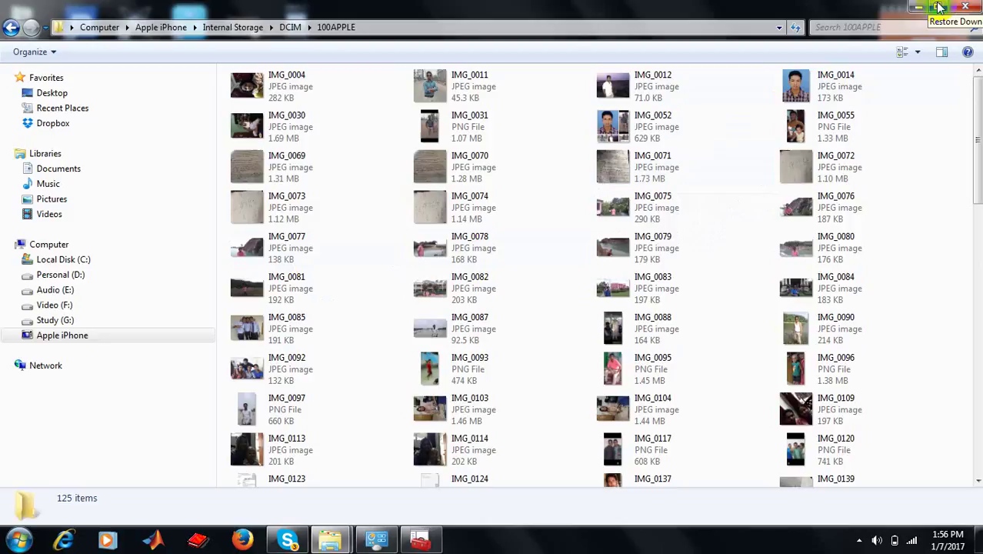
- Restore down the Explorer window, move it right to uncover the desktop, and select IMG_0004
left_click(939, 7)
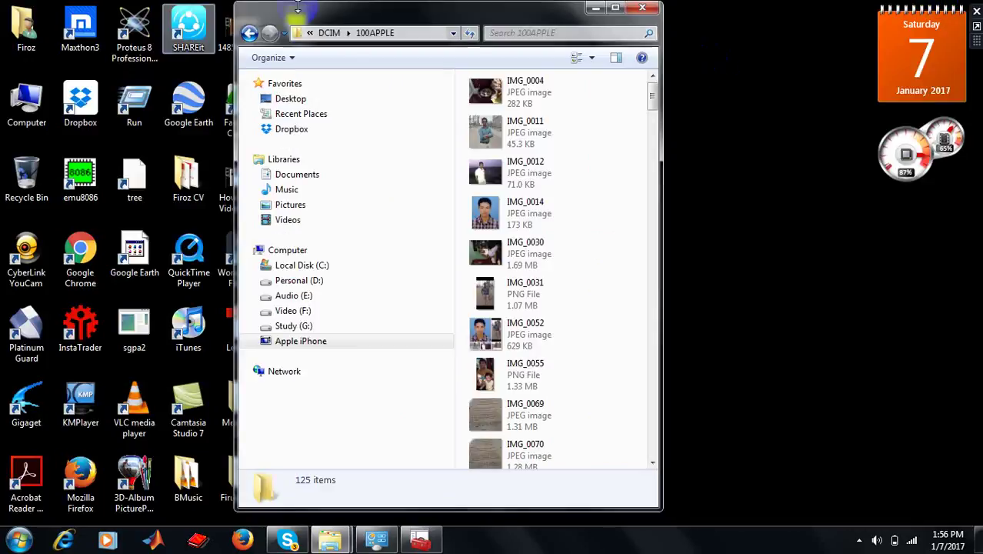
left_click_drag(496, 15, 640, 15)
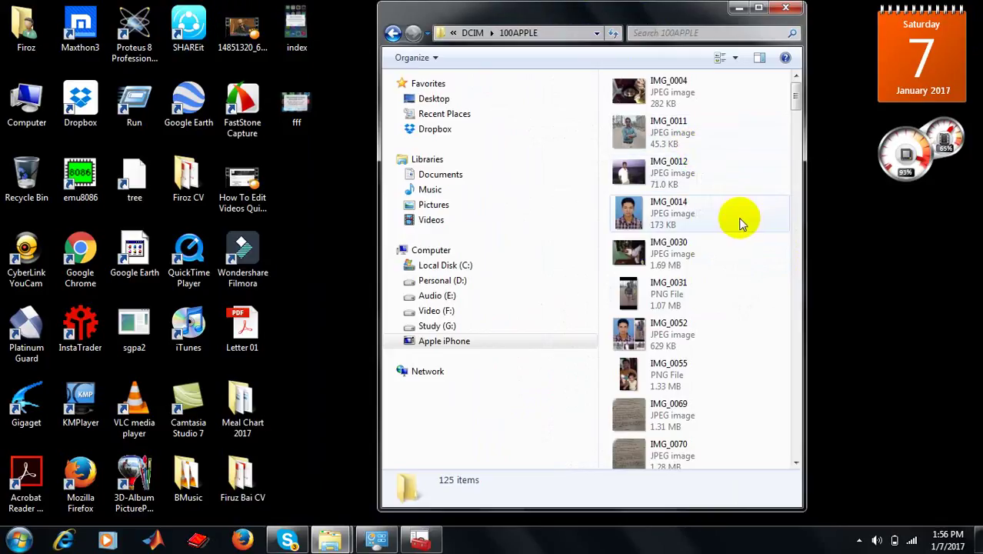
left_click(716, 100)
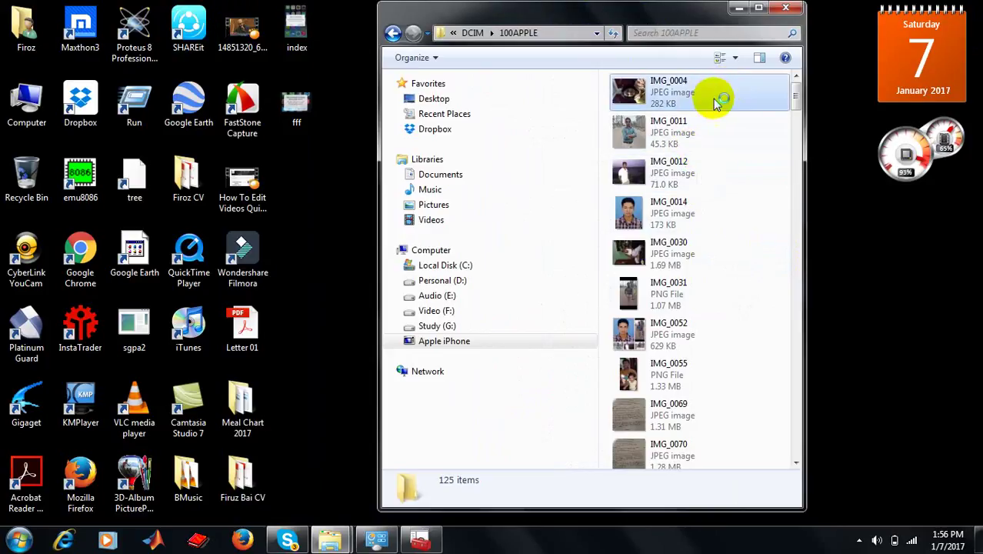
mouse_move(669, 92)
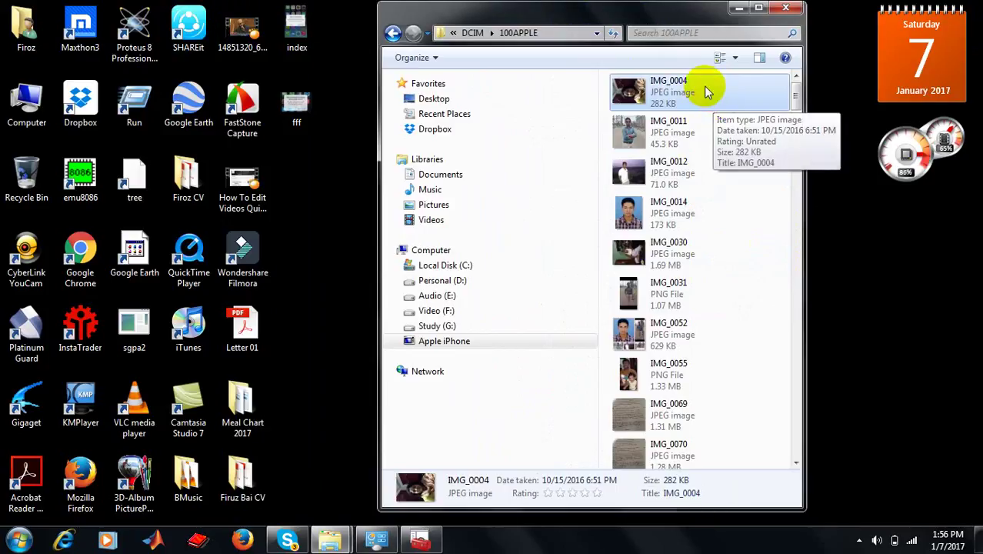
- Copy IMG_0004 and paste it onto an empty area of the desktop
right_click(706, 89)
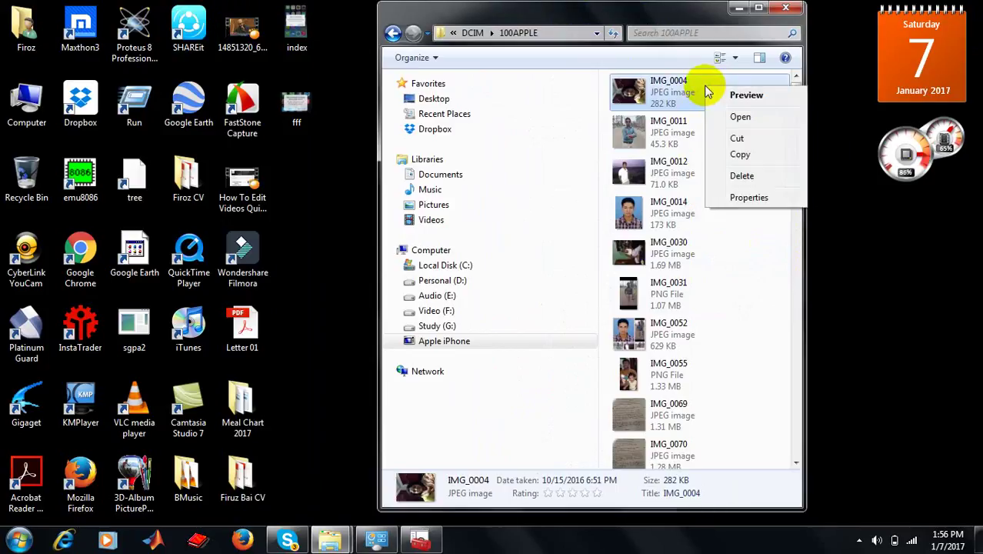
left_click(741, 155)
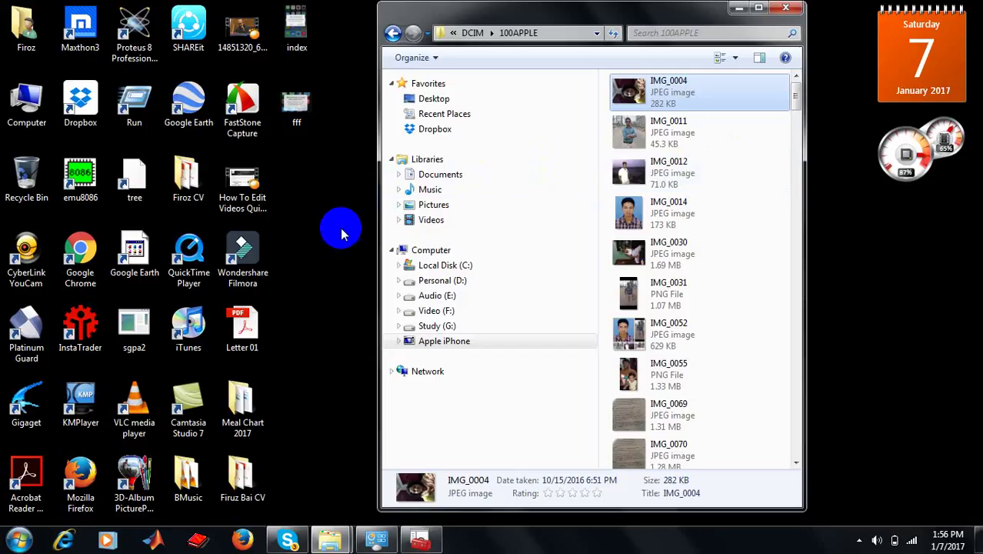
right_click(307, 175)
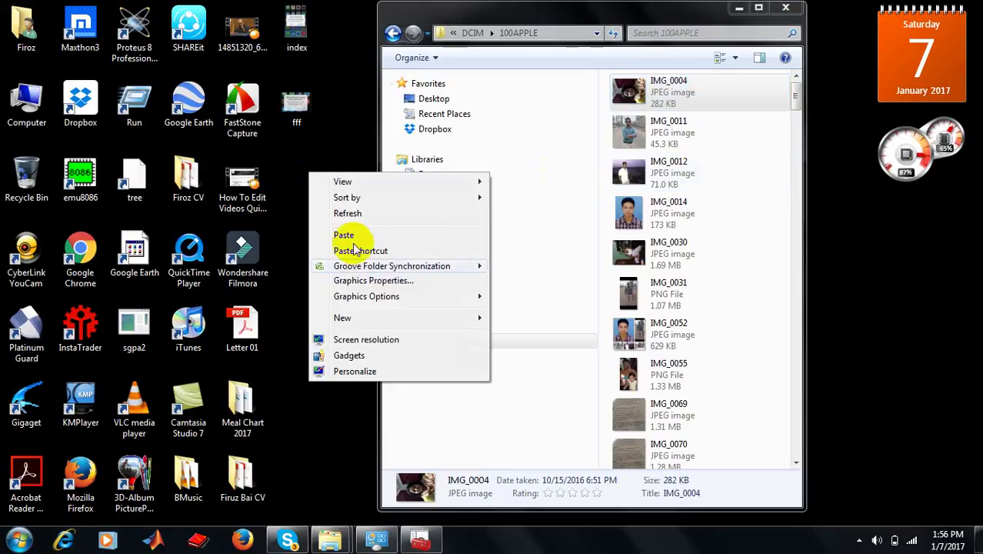
left_click(339, 235)
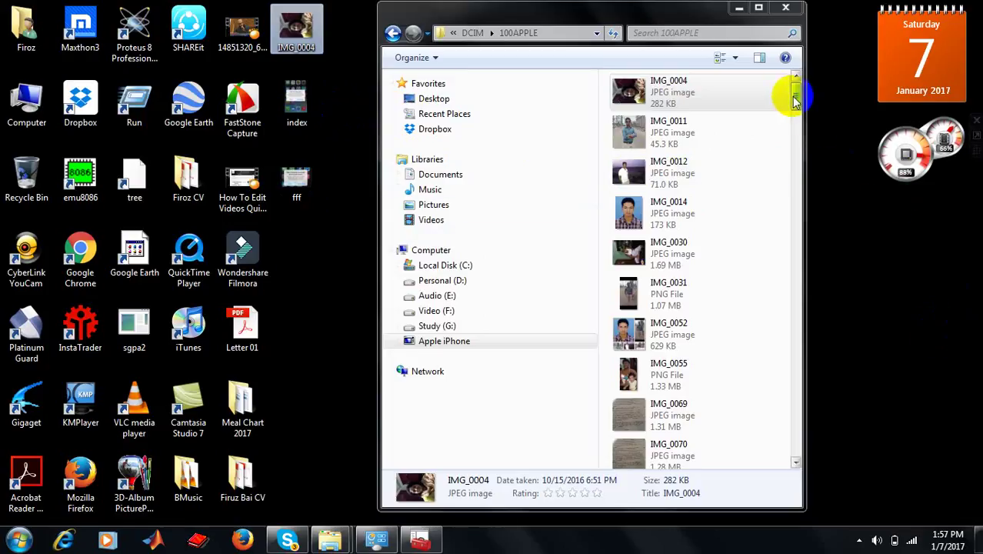
left_click_drag(795, 99, 796, 200)
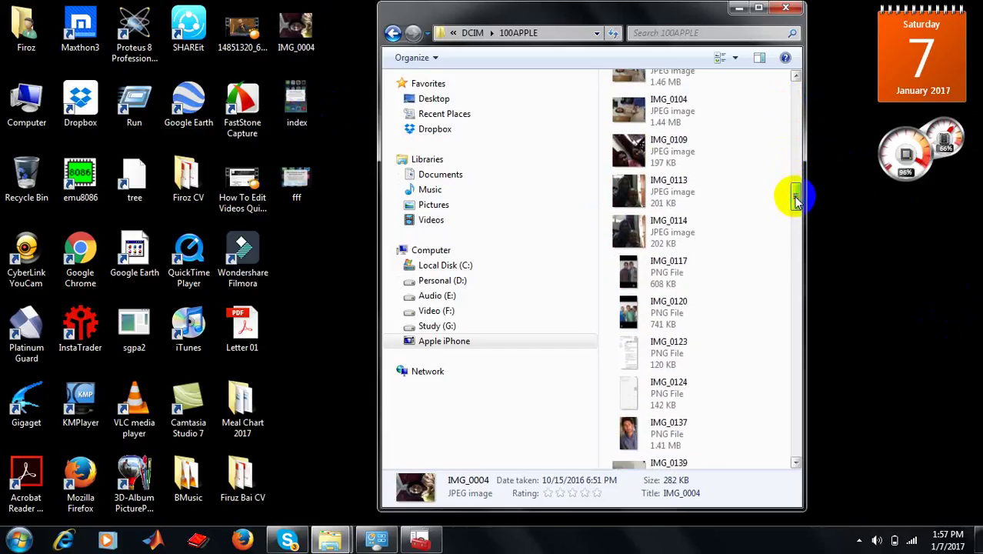